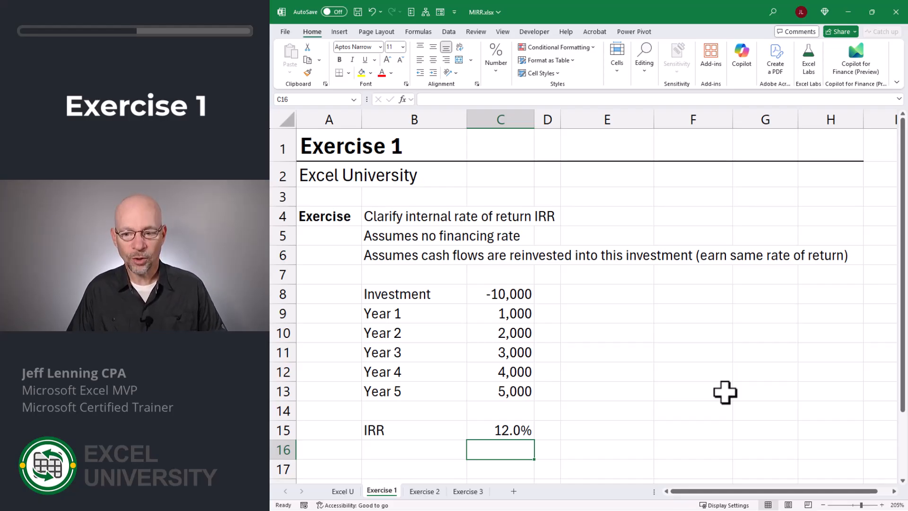
# - Review the Year 1 through Year 5 cash flows one by one on the Exercise 1 sheet
pyautogui.click(501, 315)
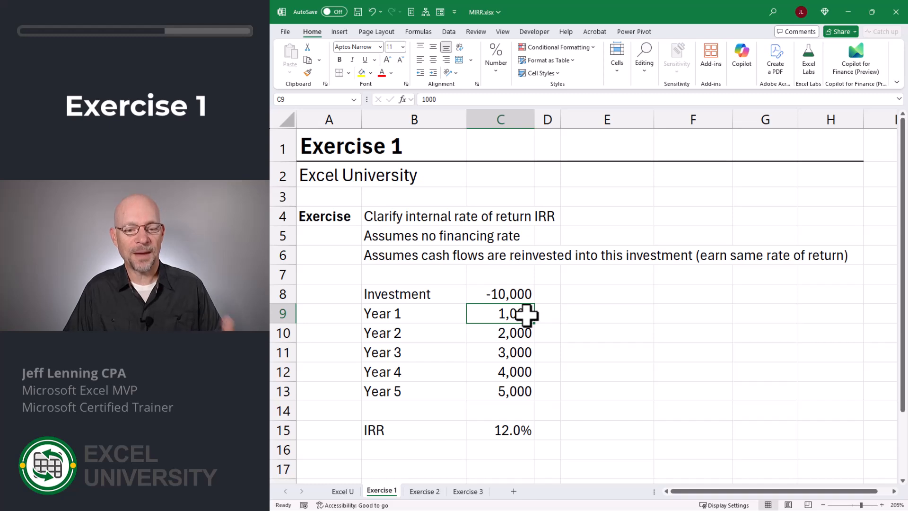
pyautogui.click(518, 336)
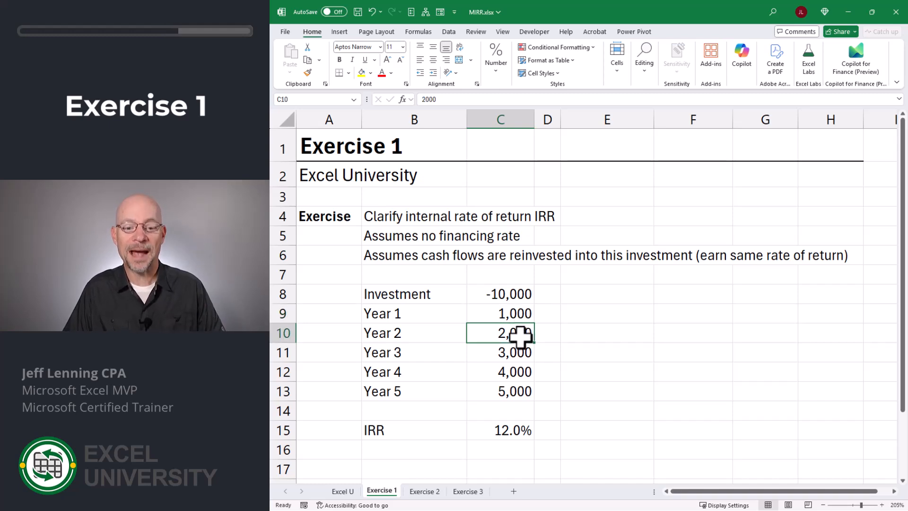
pyautogui.click(521, 352)
pyautogui.click(520, 370)
pyautogui.click(520, 391)
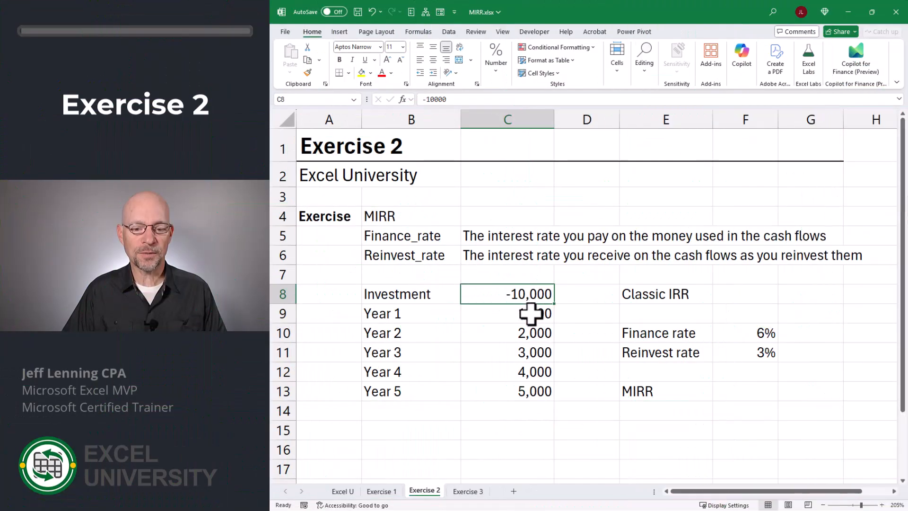
# - On the Exercise 2 sheet, calculate the Classic IRR in F8 with =IRR(C8:C13)
pyautogui.moveTo(531, 314); pyautogui.dragTo(531, 385)
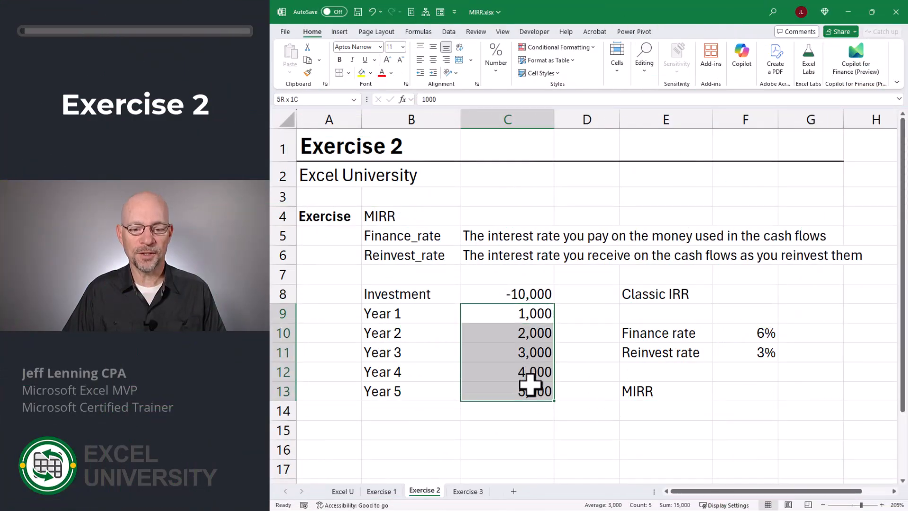
pyautogui.click(731, 291)
pyautogui.write('=')
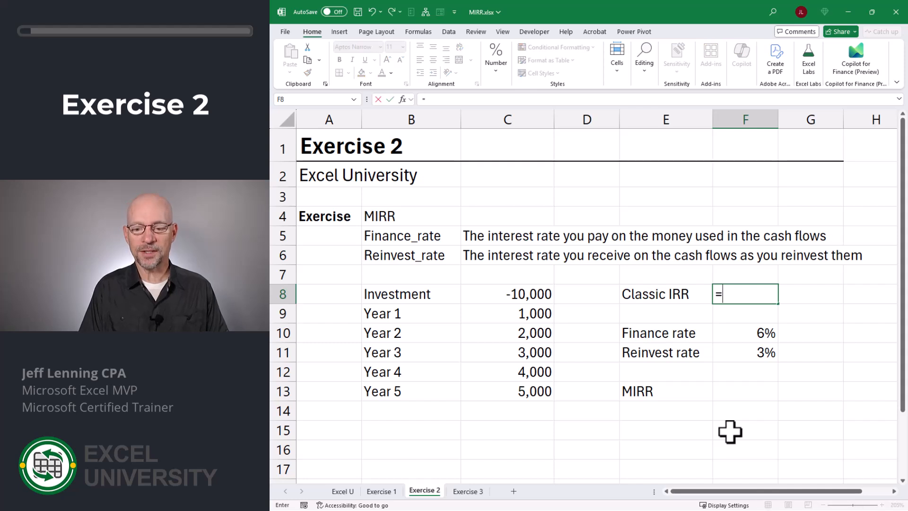
pyautogui.write('irr(')
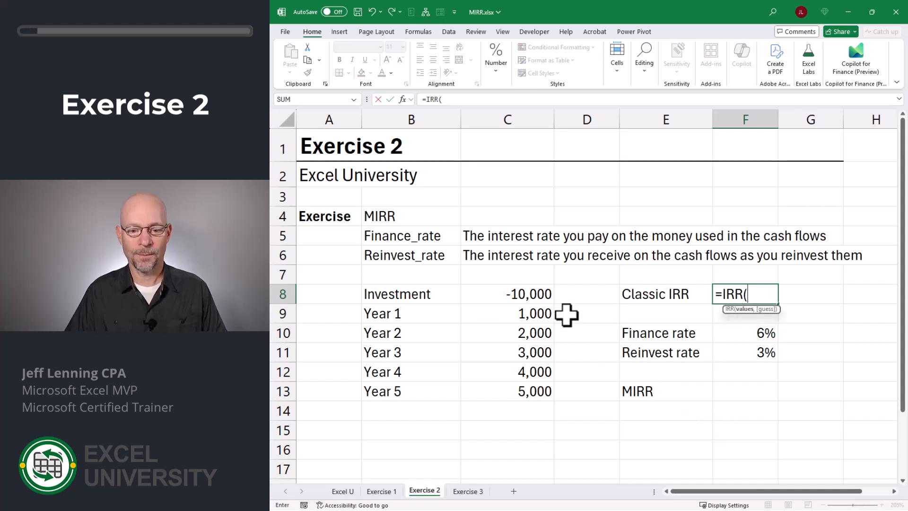
pyautogui.moveTo(537, 291); pyautogui.dragTo(538, 392)
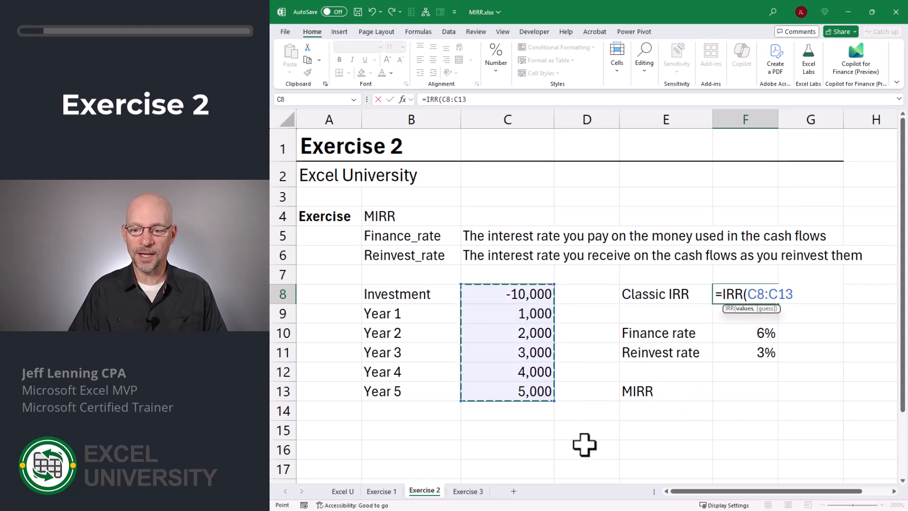
pyautogui.write(')')
pyautogui.press('Return')
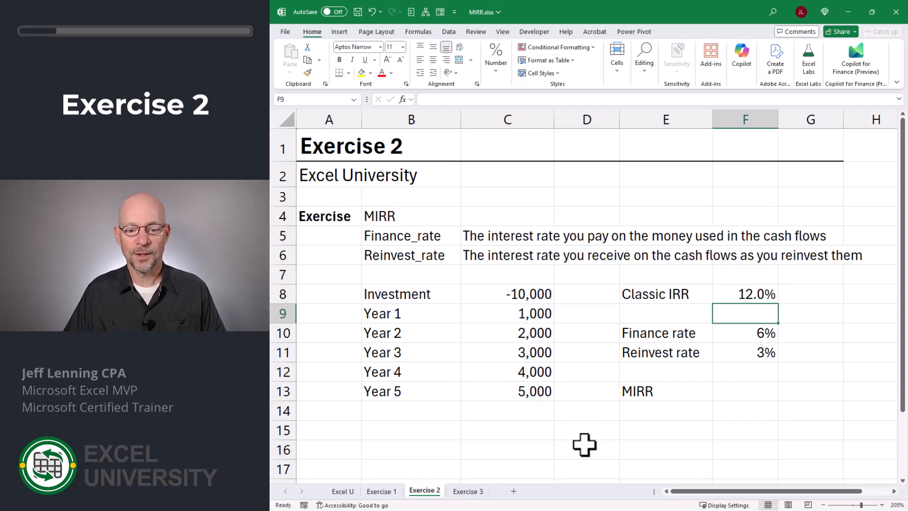
# - Calculate the MIRR in F13 with =MIRR(C8:C13,F10,F11), using the finance rate and the reinvest rate
pyautogui.moveTo(534, 313); pyautogui.dragTo(534, 391)
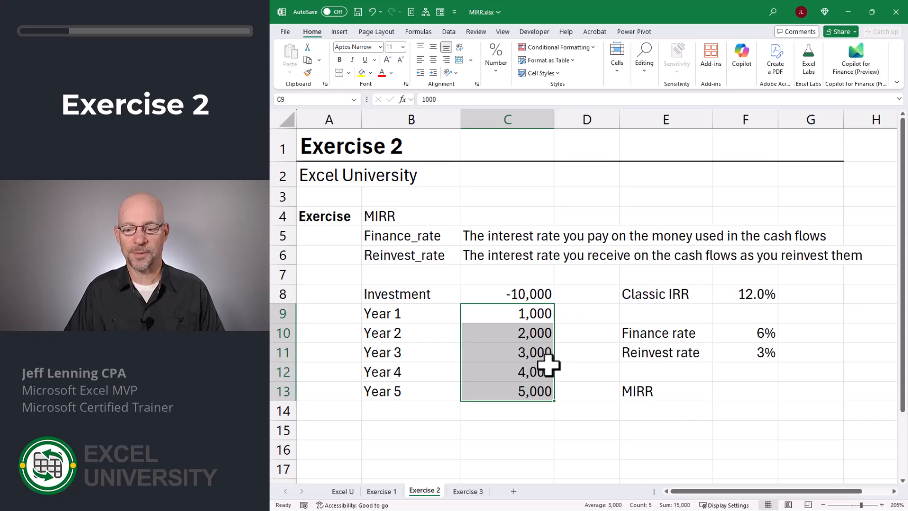
pyautogui.click(764, 391)
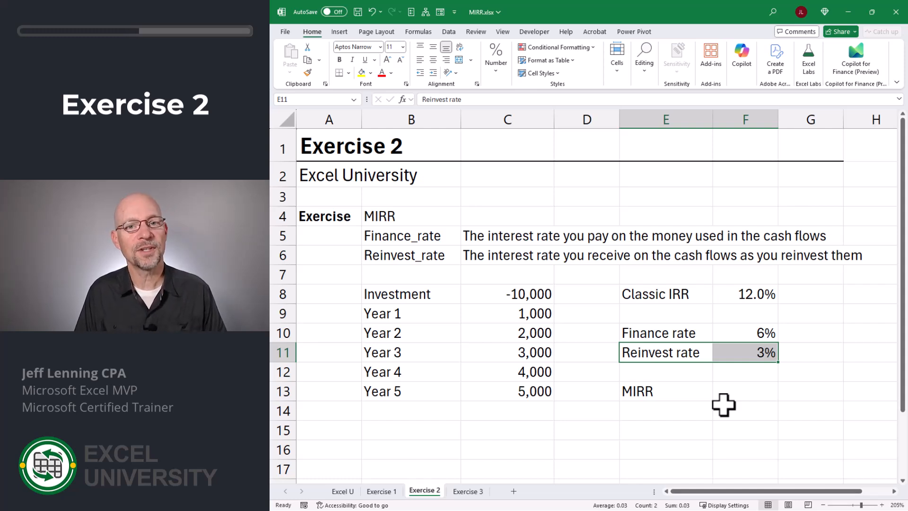
pyautogui.click(723, 394)
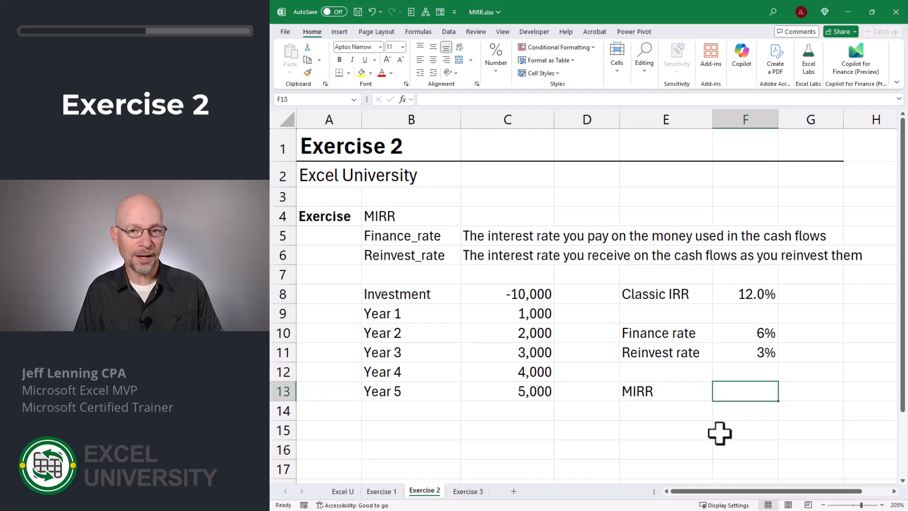
pyautogui.write('=m')
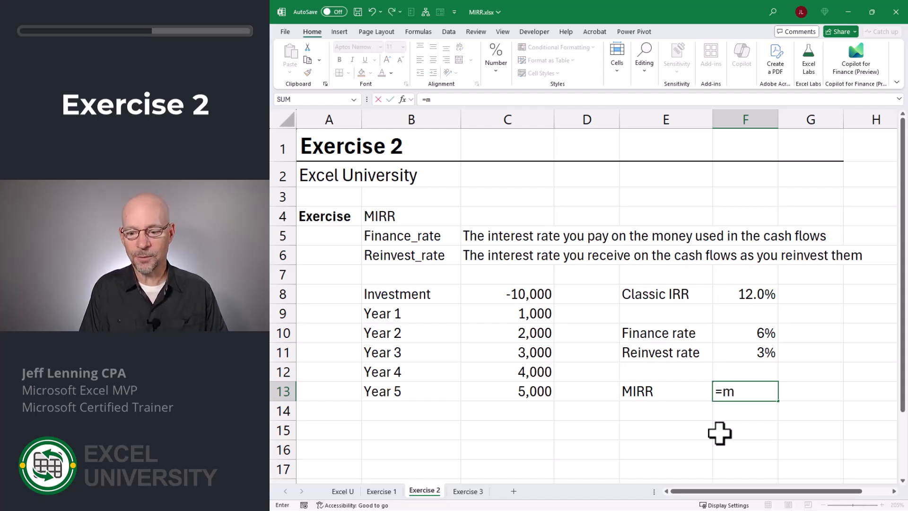
pyautogui.write('irr')
pyautogui.press('Tab')
pyautogui.moveTo(526, 293); pyautogui.dragTo(529, 392)
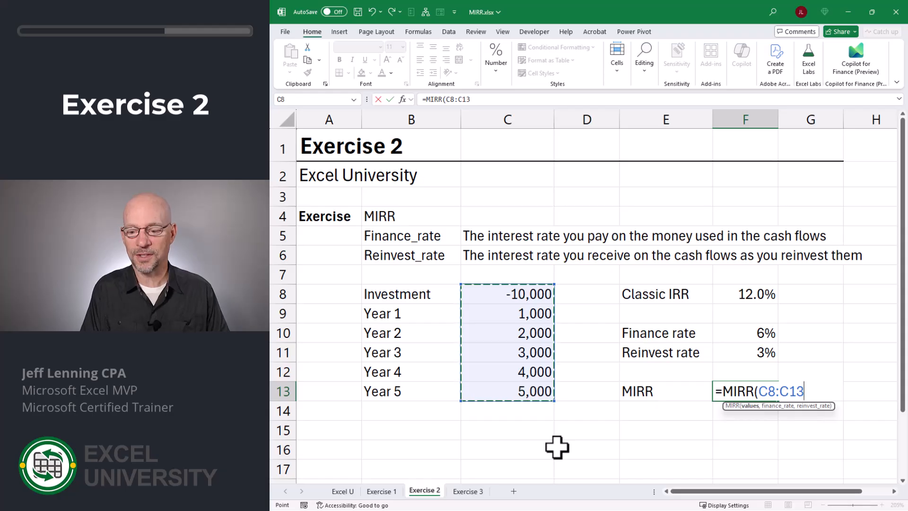
pyautogui.write(',')
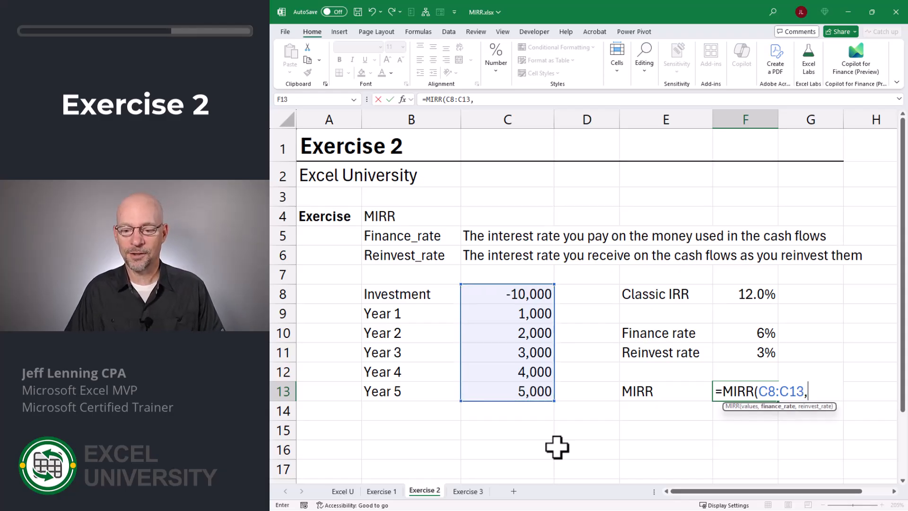
pyautogui.click(749, 332)
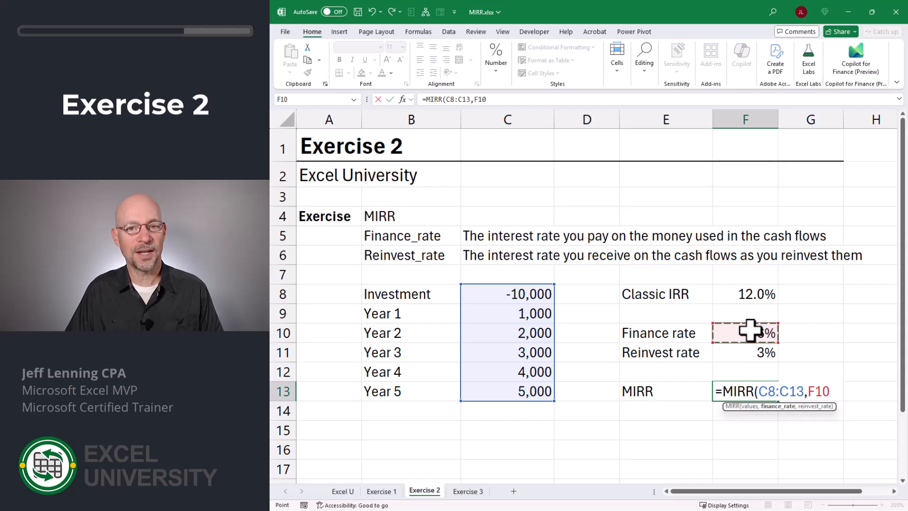
pyautogui.write(',')
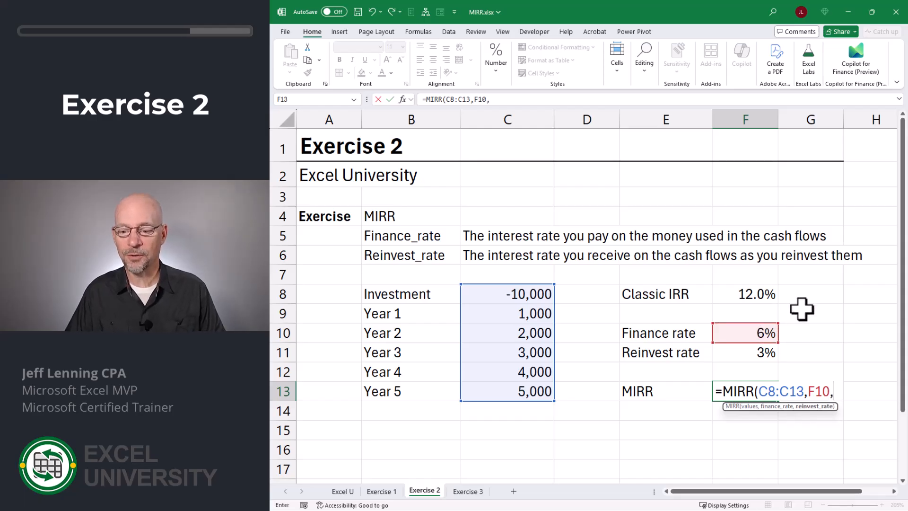
pyautogui.click(753, 352)
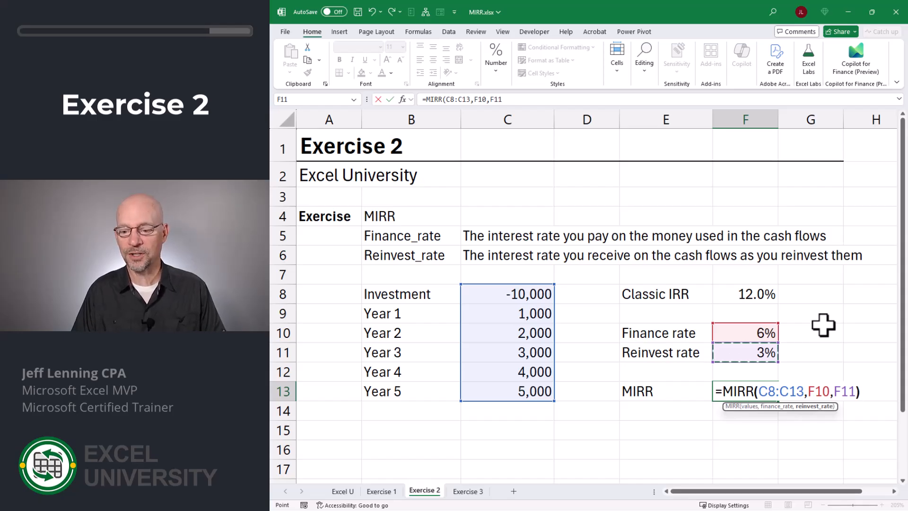
pyautogui.press('Return')
pyautogui.click(748, 395)
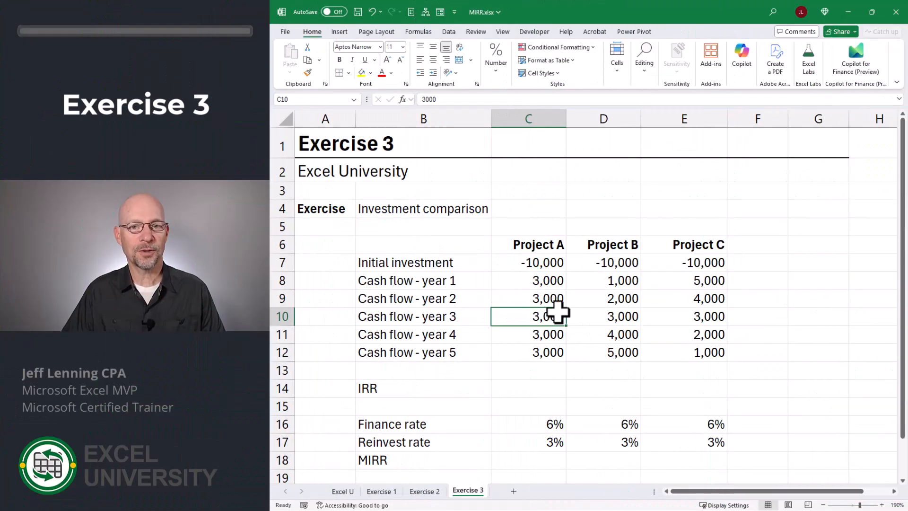
# - On the Exercise 3 sheet, compare the initial investments and five-year cash flows of Projects A, B and C
pyautogui.press('Up')
pyautogui.press('Up')
pyautogui.press('Up')
pyautogui.hotkey('shift', 'Right')
pyautogui.hotkey('shift', 'Right')
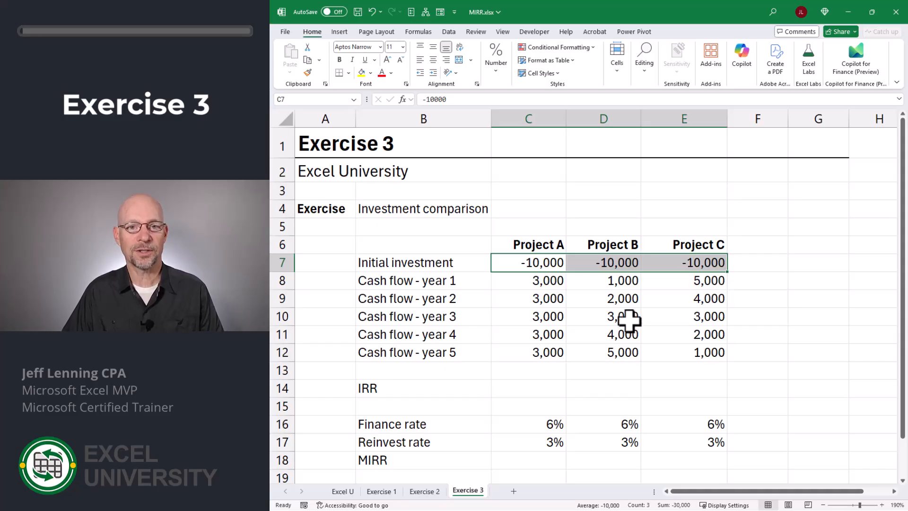
pyautogui.moveTo(540, 282); pyautogui.dragTo(543, 350)
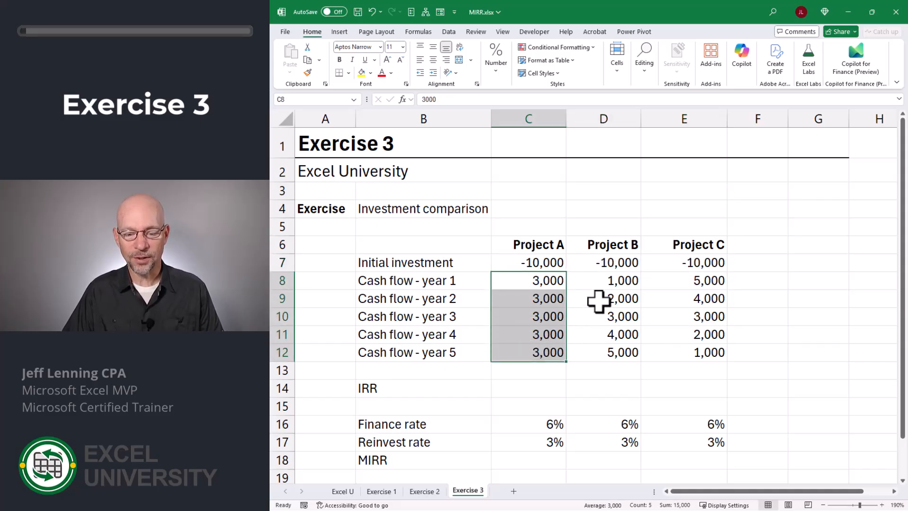
pyautogui.moveTo(598, 283); pyautogui.dragTo(601, 350)
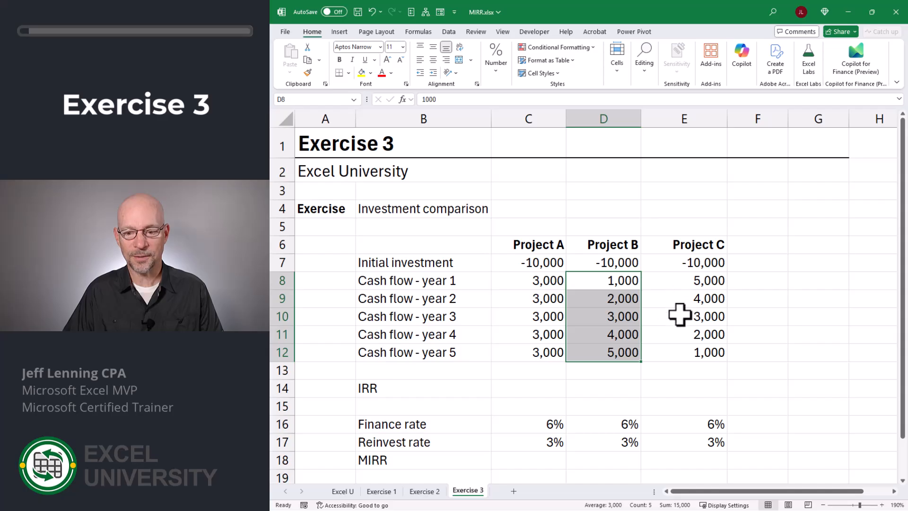
pyautogui.moveTo(680, 283); pyautogui.dragTo(675, 348)
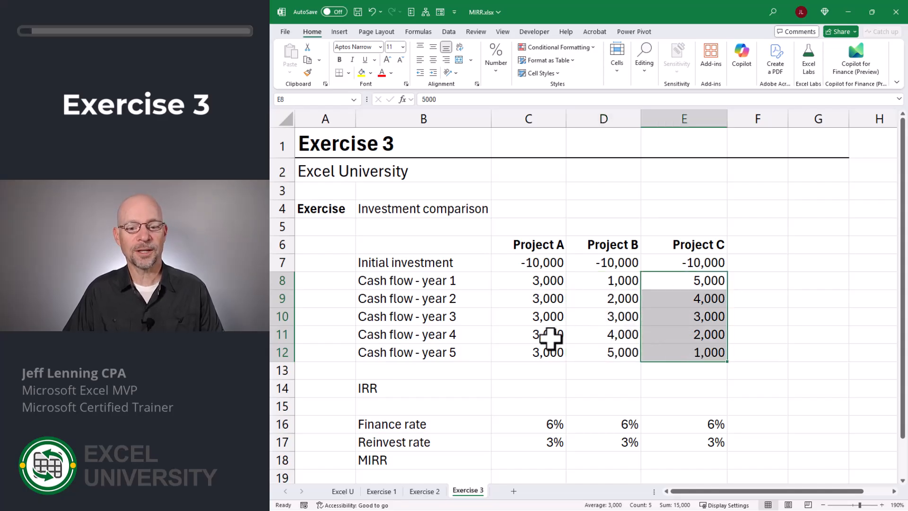
pyautogui.moveTo(542, 283); pyautogui.dragTo(544, 350)
pyautogui.moveTo(605, 284); pyautogui.dragTo(639, 350)
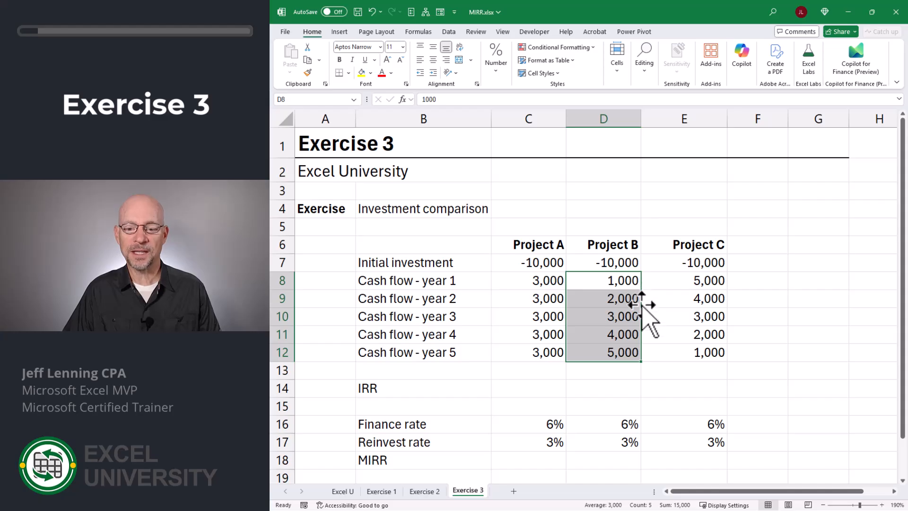
pyautogui.moveTo(693, 282); pyautogui.dragTo(695, 350)
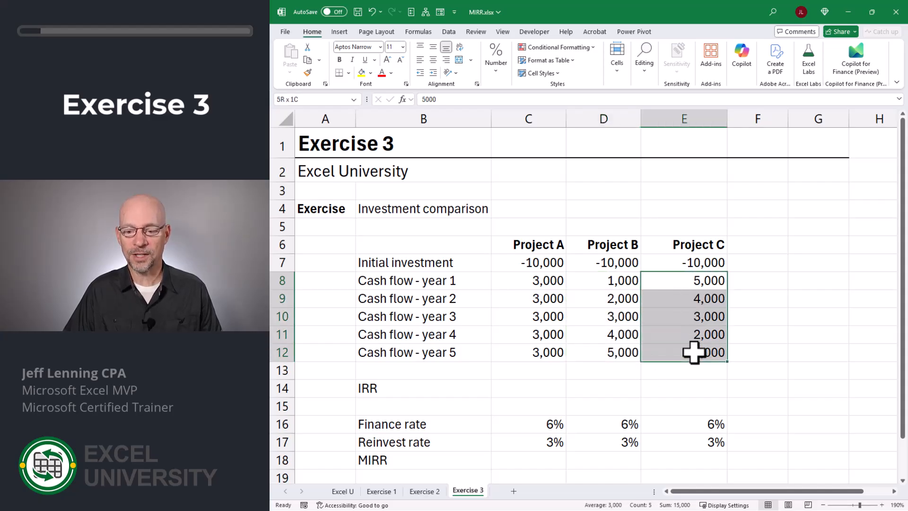
pyautogui.click(743, 351)
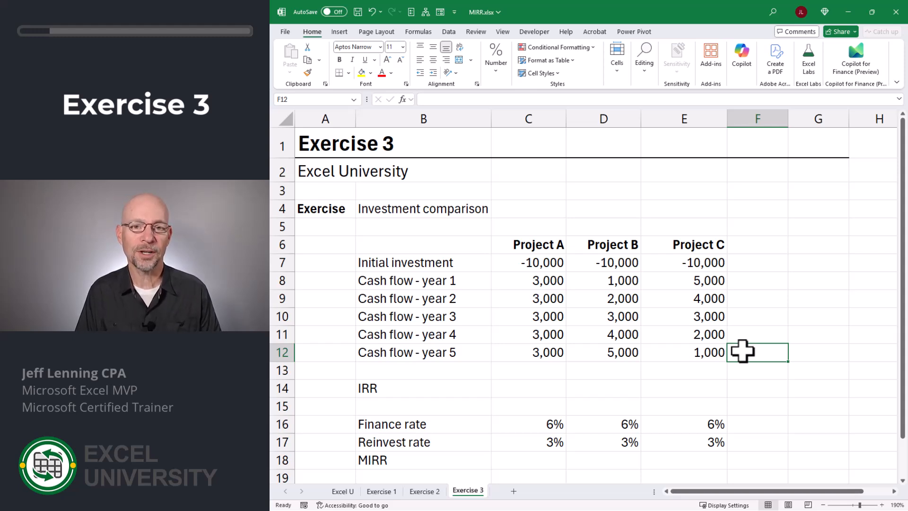
# - Calculate Project A's IRR in C14 with =IRR(C7:C12)
pyautogui.press('Down')
pyautogui.press('Down')
pyautogui.press('Left')
pyautogui.press('Left')
pyautogui.press('Left')
pyautogui.write('=')
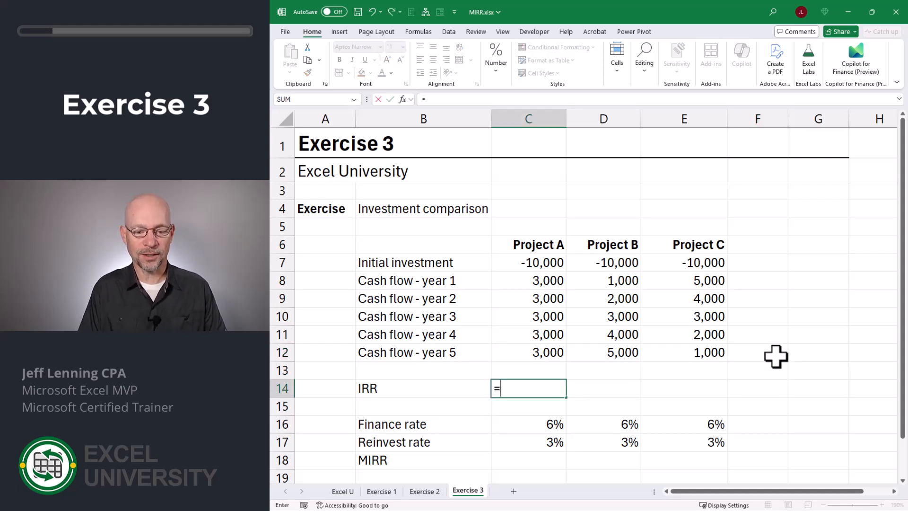
pyautogui.write('IRR(')
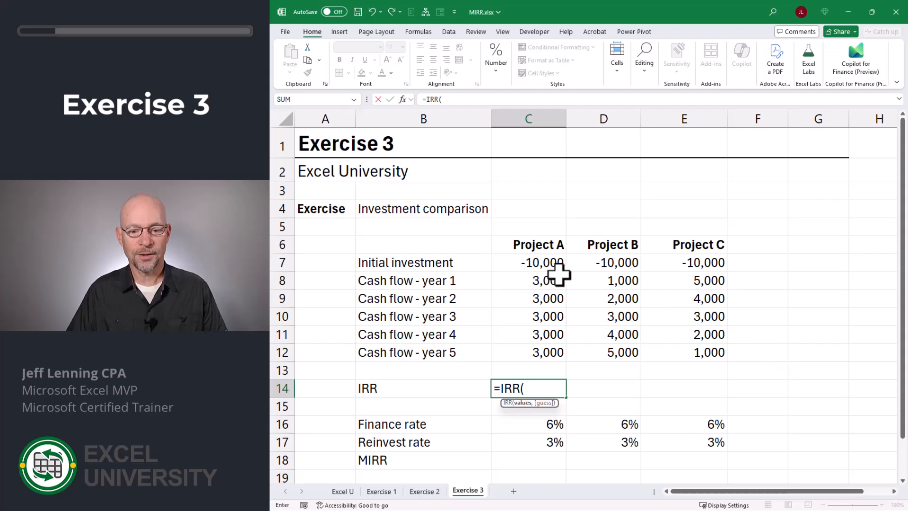
pyautogui.moveTo(550, 263); pyautogui.dragTo(544, 352)
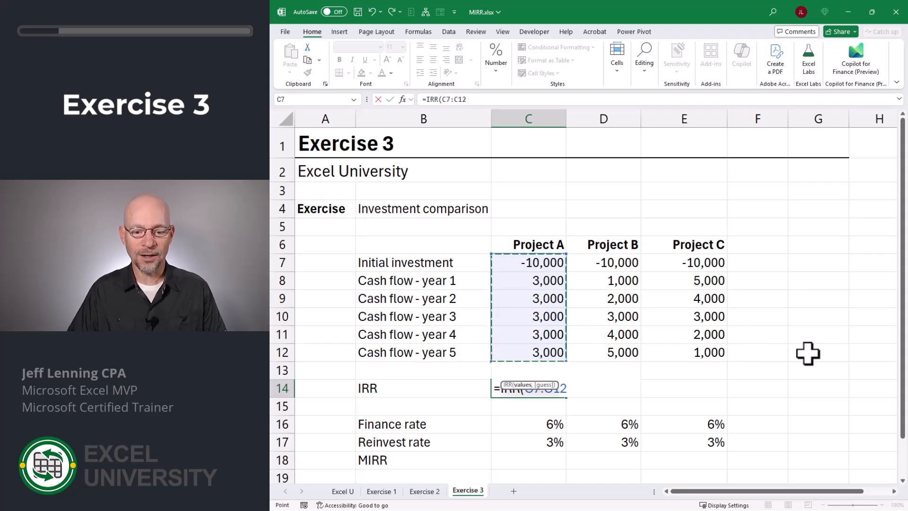
pyautogui.write(')')
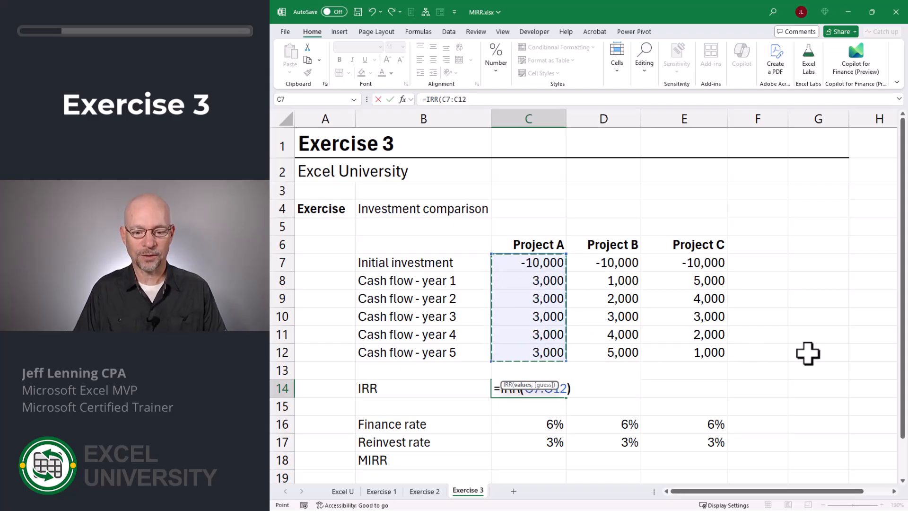
pyautogui.press('Return')
# - Calculate Project B's IRR in D14 with the IRR function over D7:D12
pyautogui.press('Up')
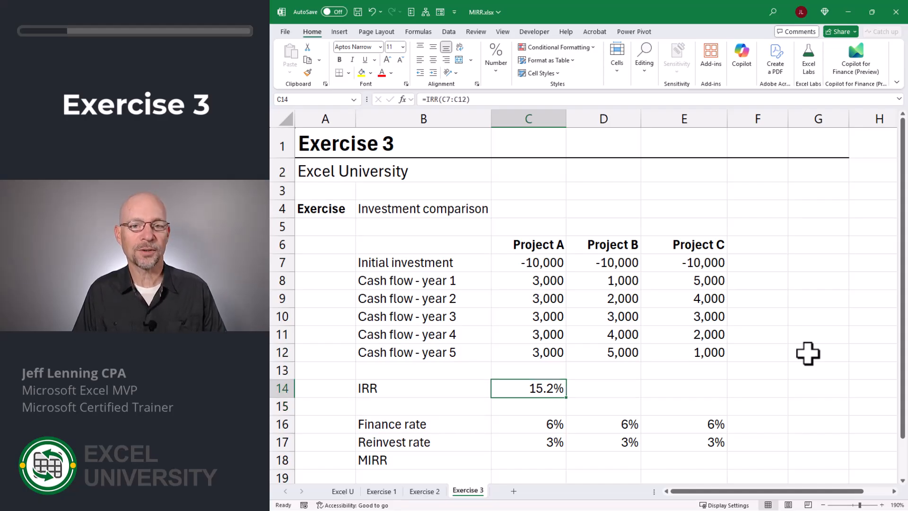
pyautogui.press('Right')
pyautogui.write('=')
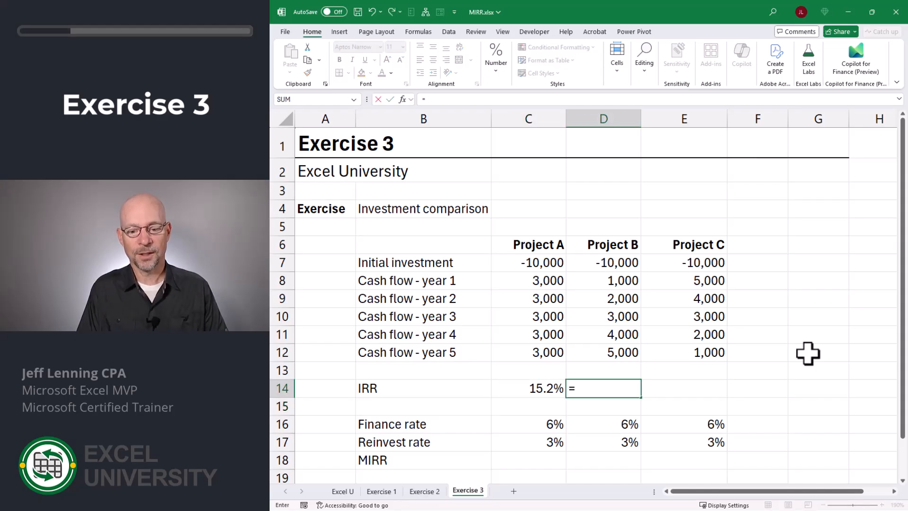
pyautogui.write('irr')
pyautogui.press('Tab')
pyautogui.moveTo(610, 262); pyautogui.dragTo(617, 353)
pyautogui.press('Return')
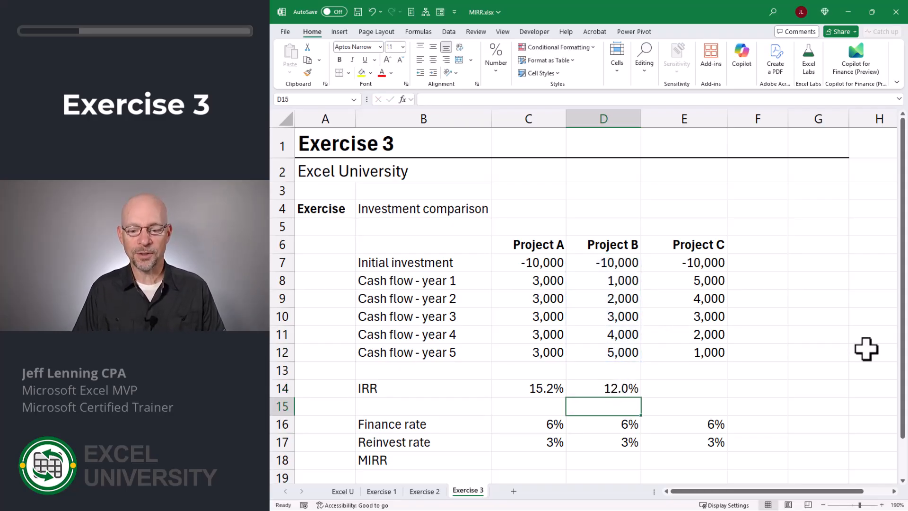
# - Calculate Project C's IRR in E14 with the IRR function over E7:E12
pyautogui.press('Up')
pyautogui.press('Right')
pyautogui.write('=irr')
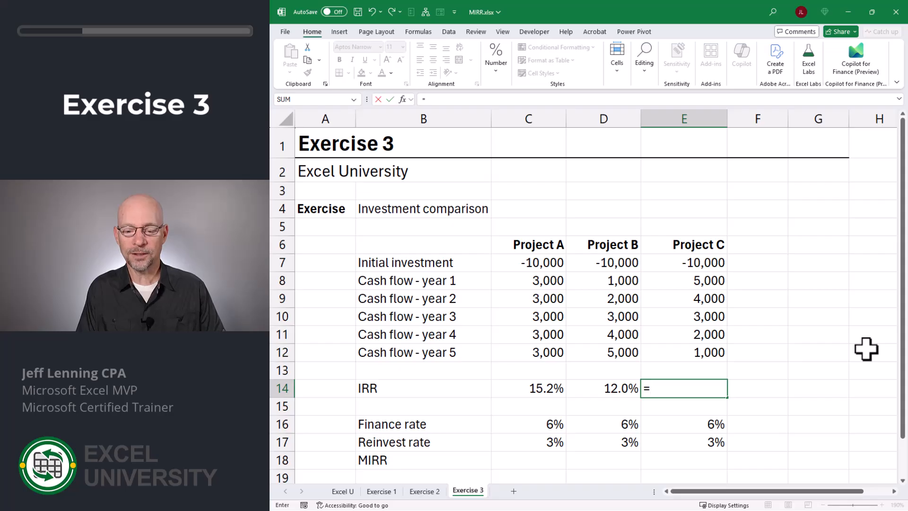
pyautogui.press('Tab')
pyautogui.moveTo(705, 263); pyautogui.dragTo(705, 355)
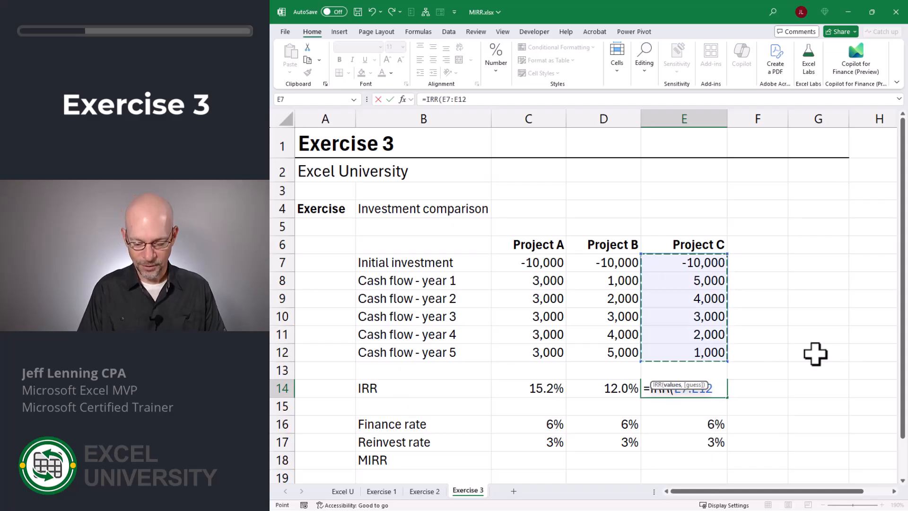
pyautogui.press('Return')
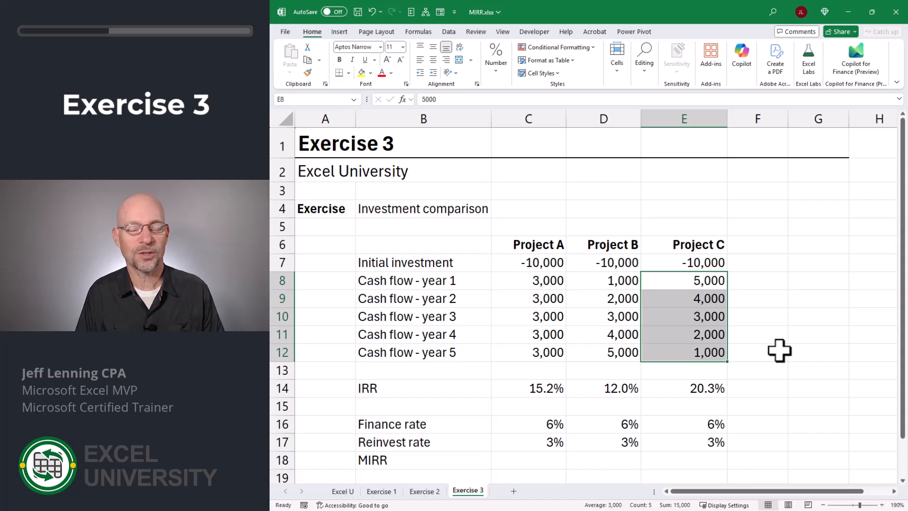
# - Compare the IRR results of Projects A, B and C in row 14 and examine Project C's yearly cash flows in E8:E12
pyautogui.click(533, 389)
pyautogui.click(610, 389)
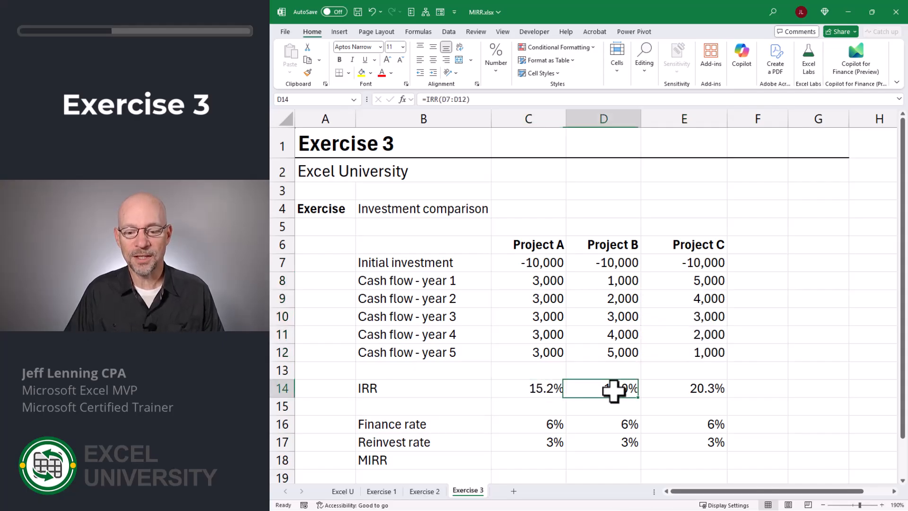
pyautogui.click(715, 389)
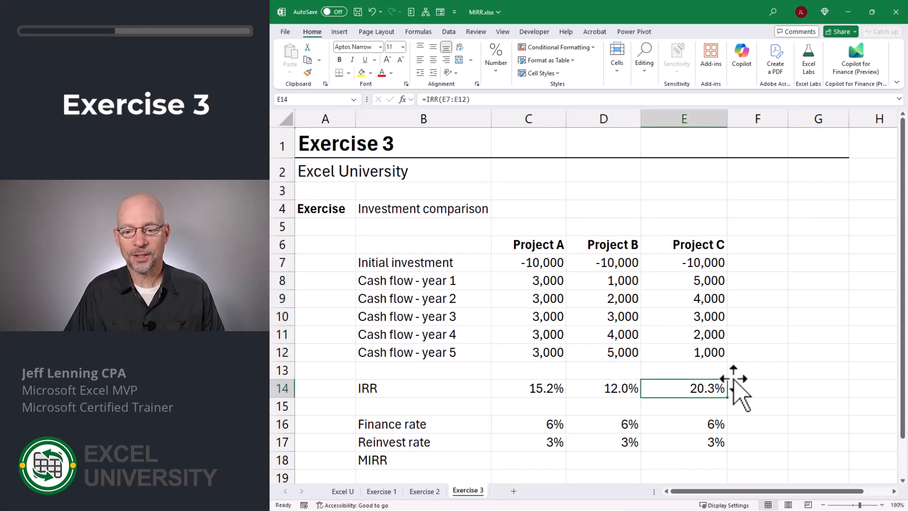
pyautogui.click(603, 389)
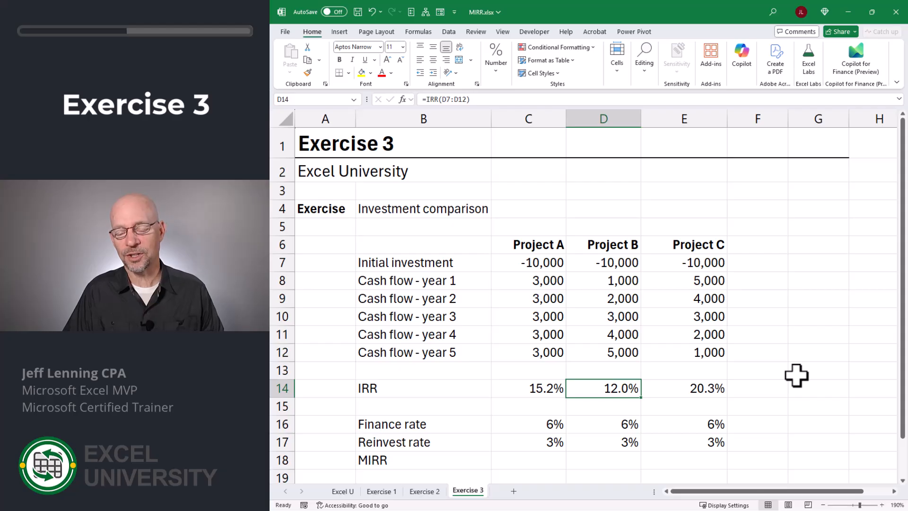
pyautogui.moveTo(695, 280); pyautogui.dragTo(702, 349)
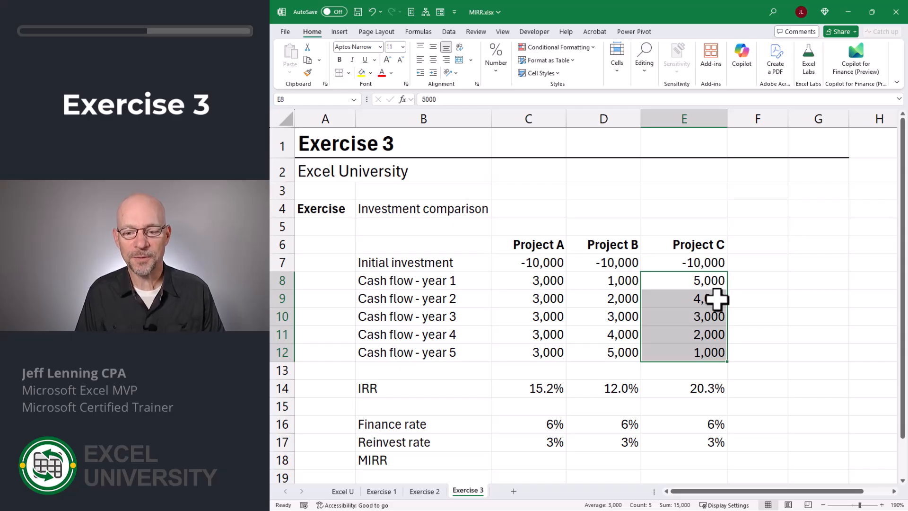
pyautogui.click(717, 282)
pyautogui.click(717, 298)
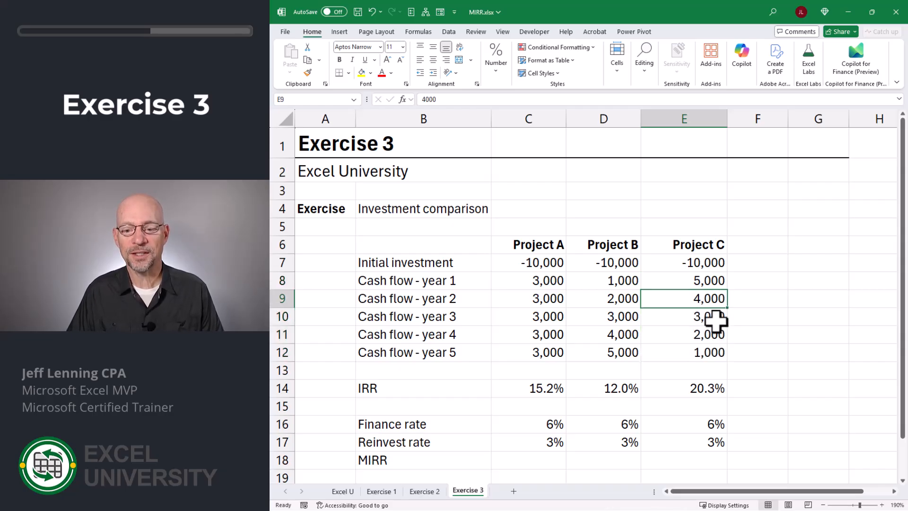
pyautogui.click(716, 318)
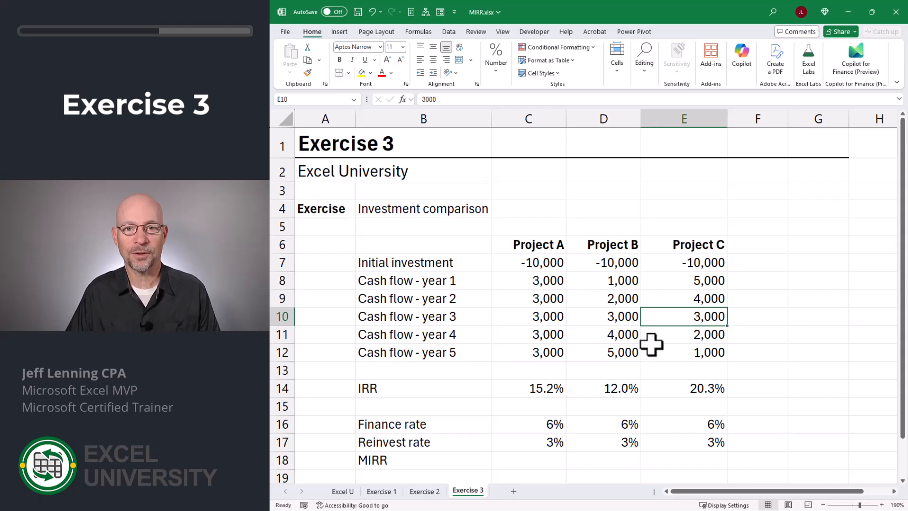
# - Calculate Project A's MIRR in C18 with =MIRR(C7:C12,C16,C17), using its finance and reinvest rates
pyautogui.write('=mirr')
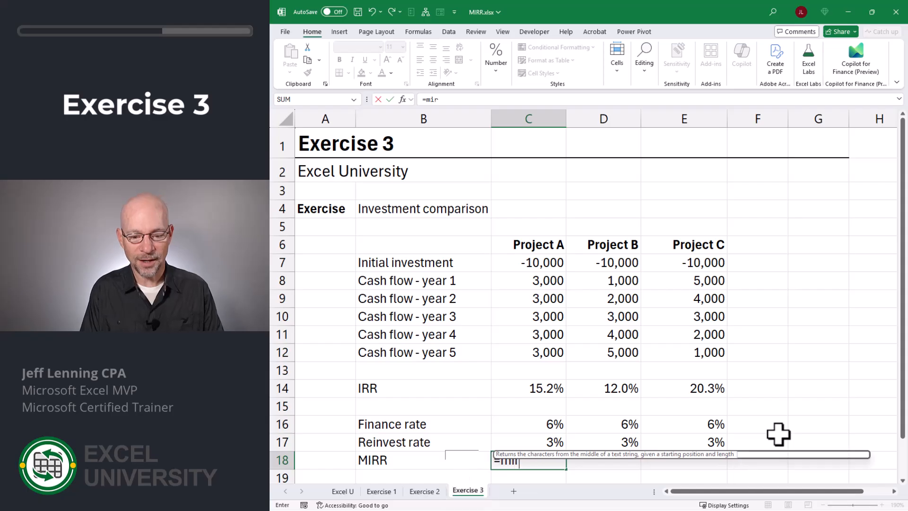
pyautogui.press('Tab')
pyautogui.moveTo(539, 262); pyautogui.dragTo(544, 352)
pyautogui.write(',')
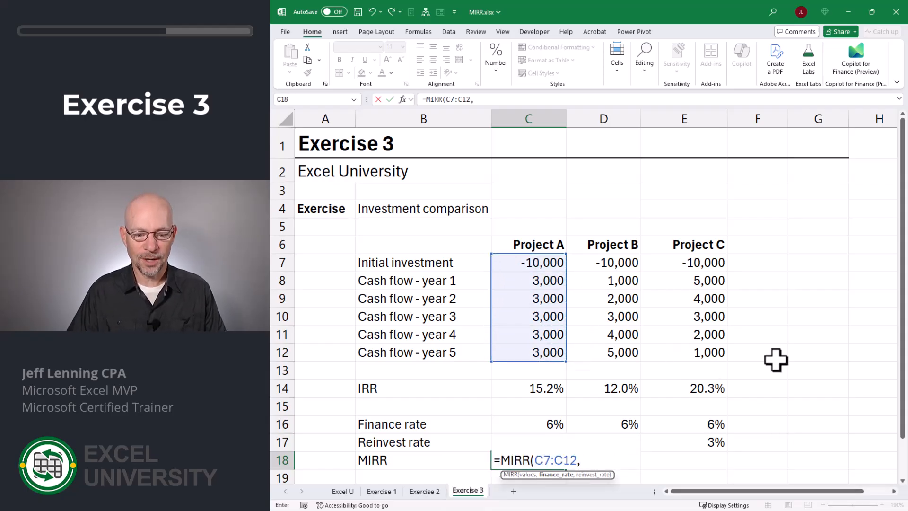
pyautogui.click(537, 423)
pyautogui.write(',')
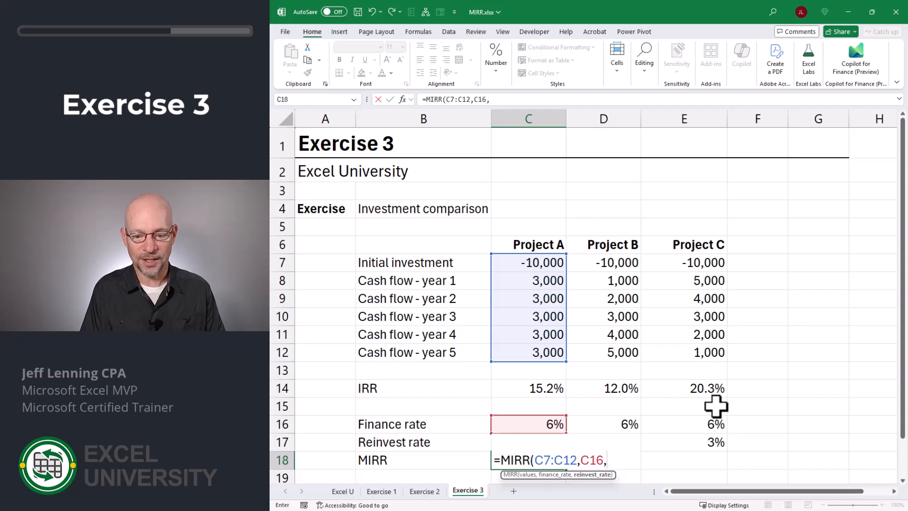
pyautogui.click(527, 435)
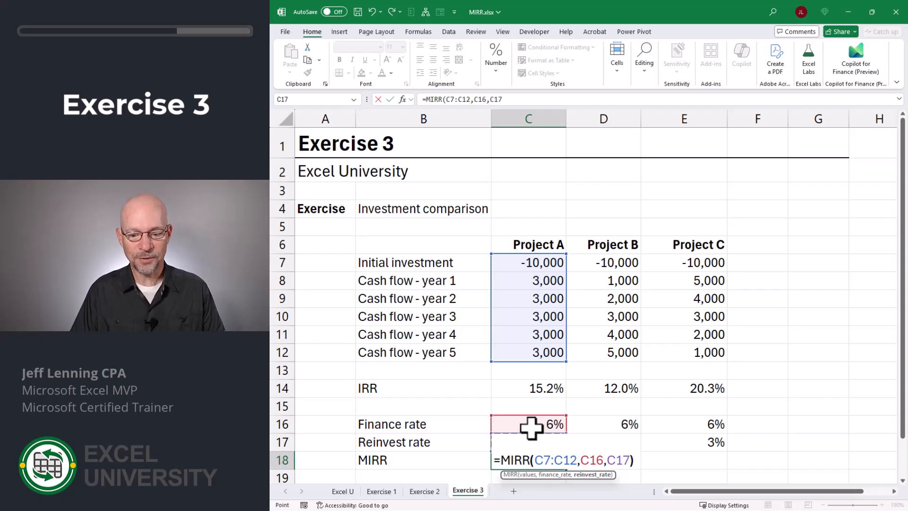
pyautogui.write(')')
pyautogui.press('Tab')
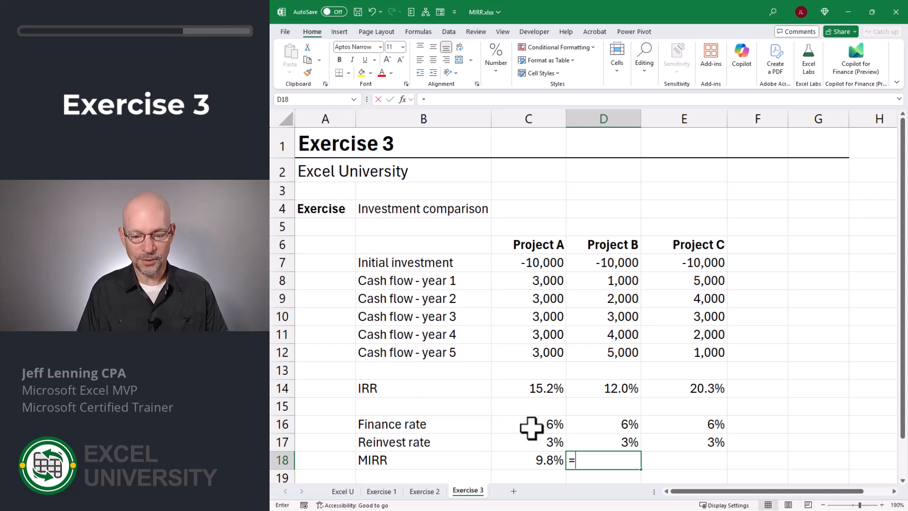
# - Calculate Project B's MIRR in D18 with =MIRR(D7:D12,D16,D17)
pyautogui.write('=mirr(')
pyautogui.moveTo(615, 262); pyautogui.dragTo(627, 347)
pyautogui.write(',')
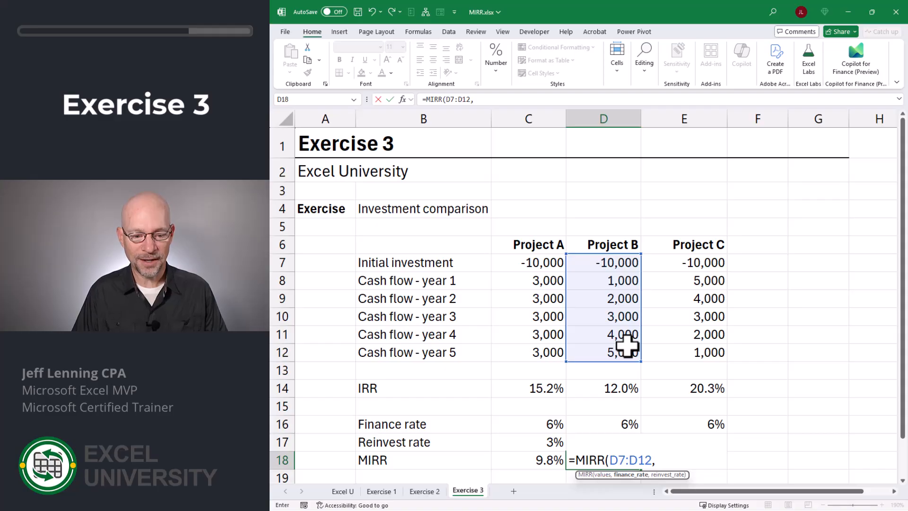
pyautogui.press('Up')
pyautogui.press('Up')
pyautogui.write(',')
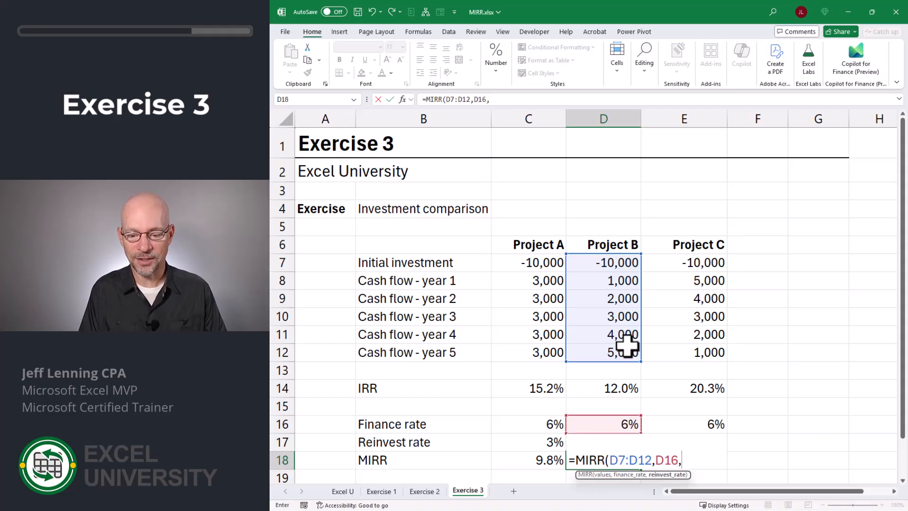
pyautogui.press('Up')
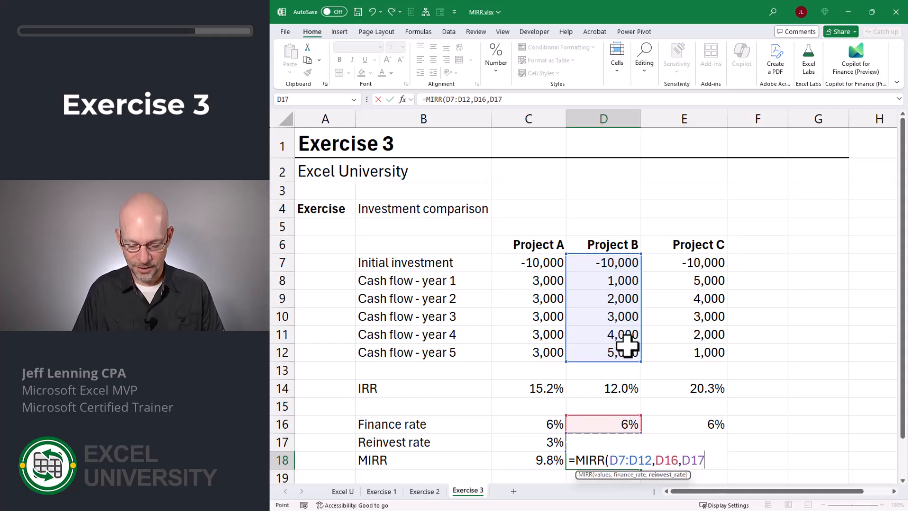
pyautogui.write(')')
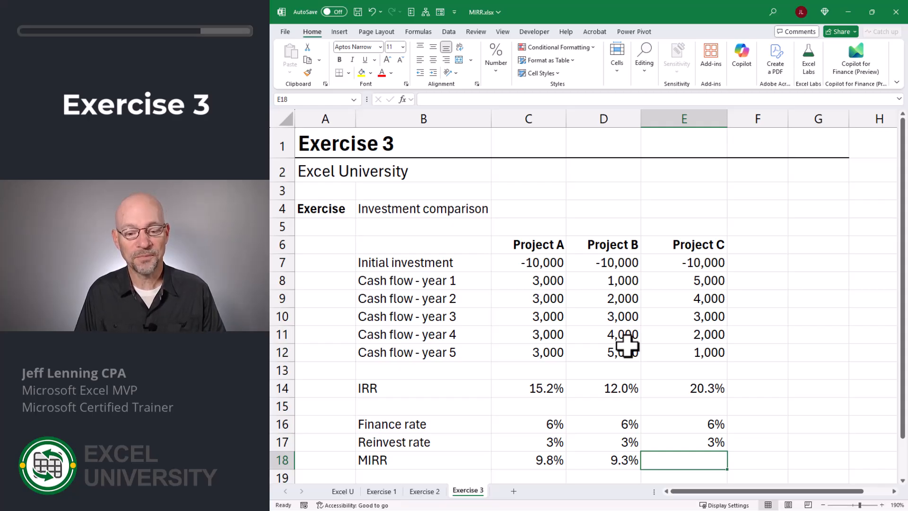
# - Calculate Project C's MIRR in E18 with =MIRR(E7:E12,E16,E17) and select the three MIRR results in C18:E18 for comparison
pyautogui.write('=mirr')
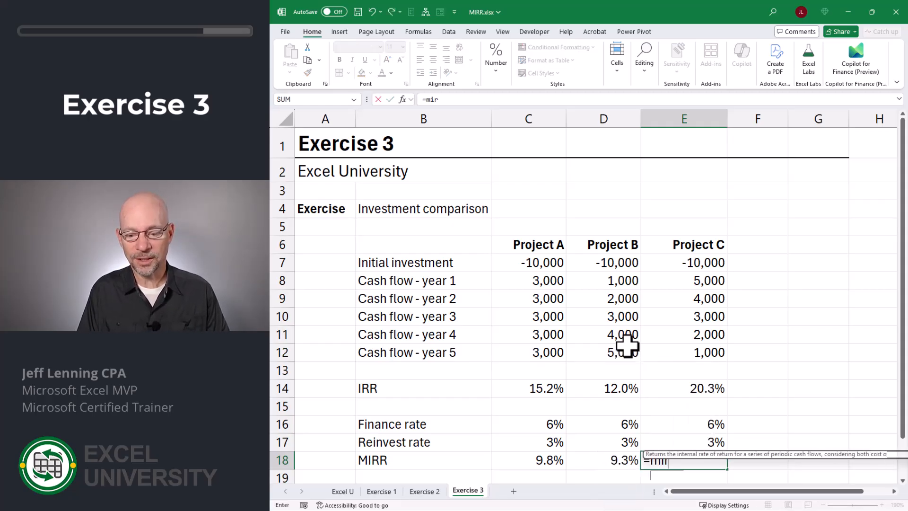
pyautogui.press('Tab')
pyautogui.moveTo(703, 263); pyautogui.dragTo(708, 344)
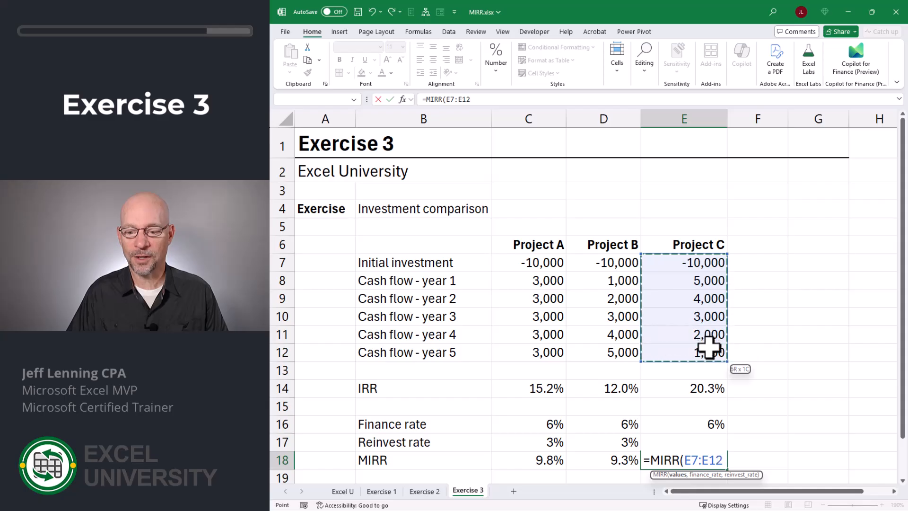
pyautogui.write(',')
pyautogui.press('Up')
pyautogui.press('Up')
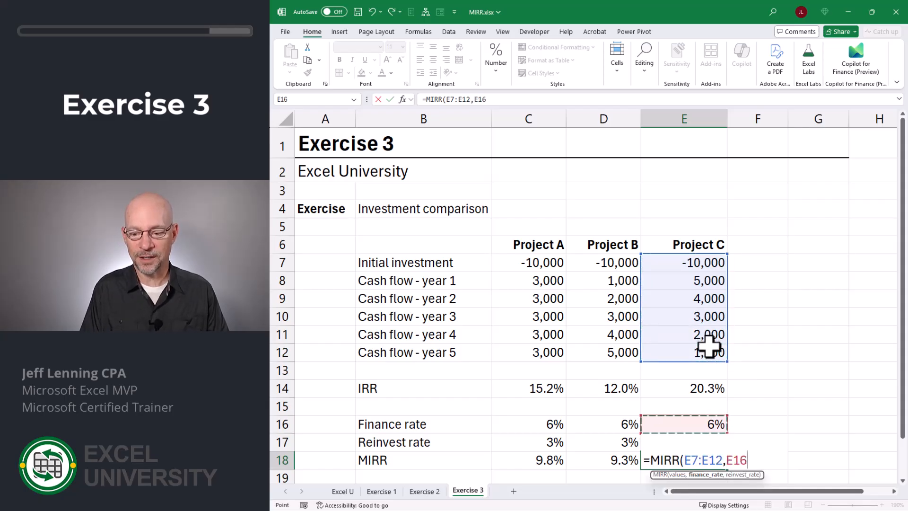
pyautogui.write(',')
pyautogui.press('Up')
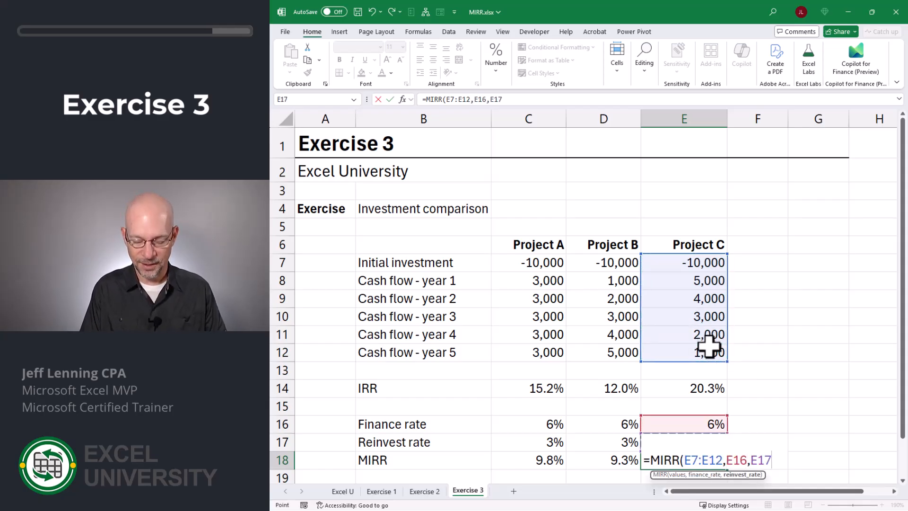
pyautogui.write(')')
pyautogui.press('Tab')
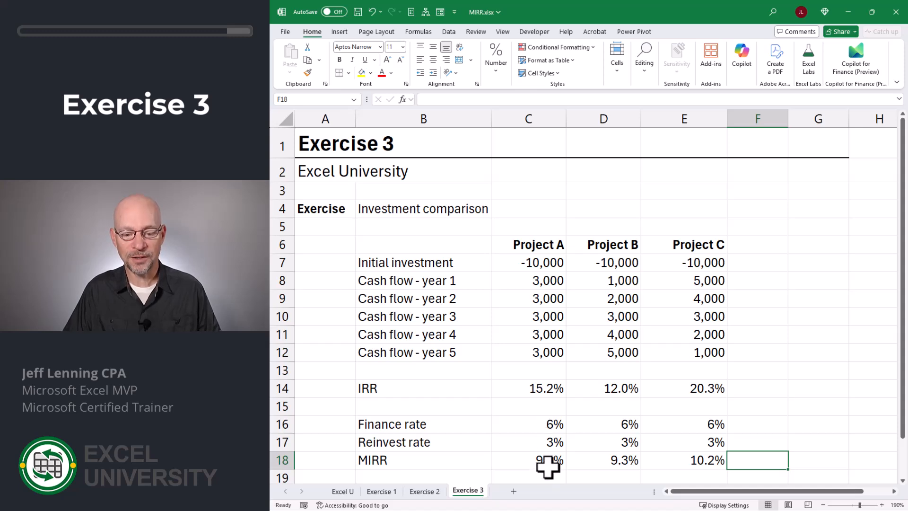
pyautogui.moveTo(544, 461); pyautogui.dragTo(664, 460)
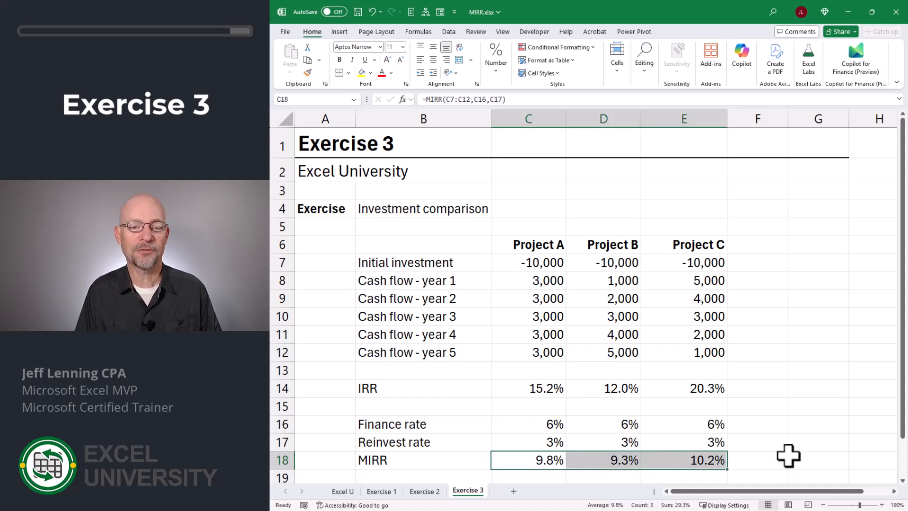